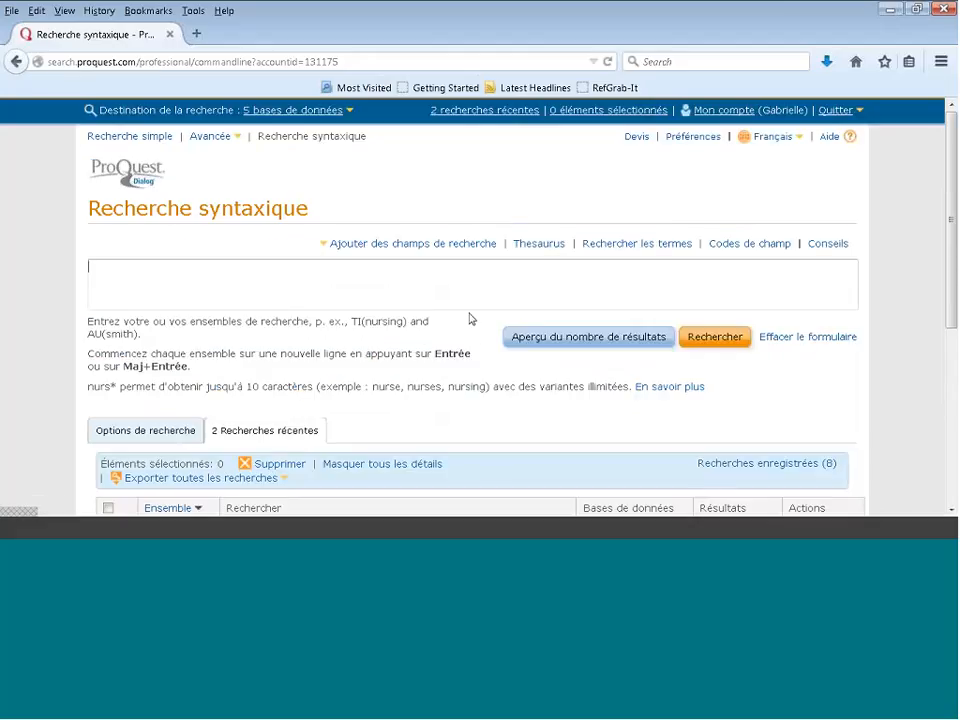
- Run a result-count preview for the subject query SU(automo* or engineer* or manufactur* or fuel*)
text(SU(automo* or engineer* or manufactur* or fuel*))
click(543, 345)
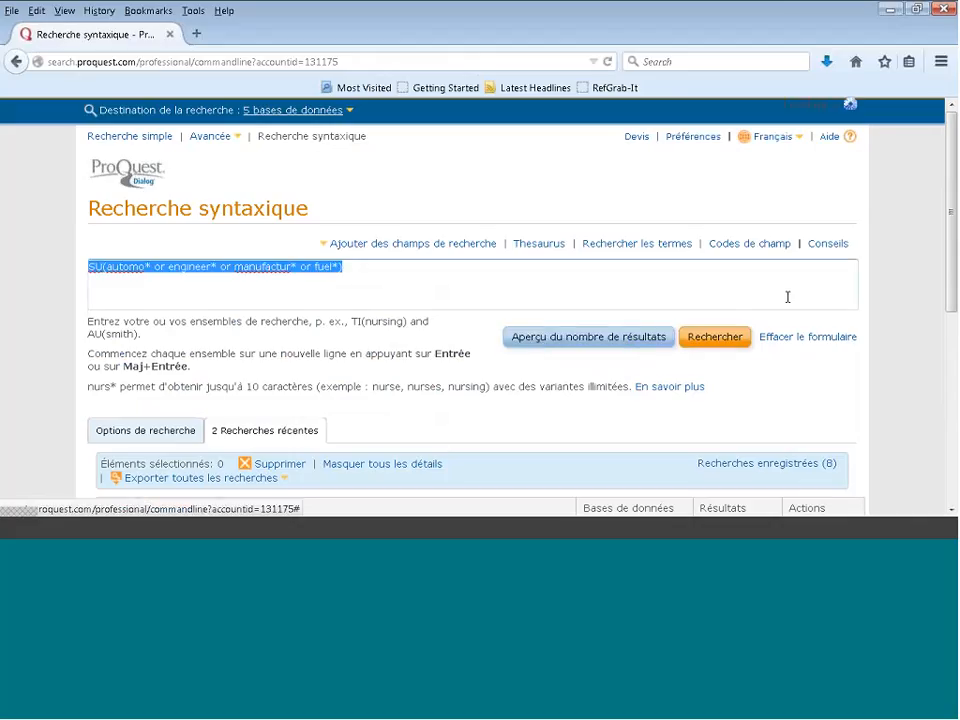
scroll(476, 300, down, 4)
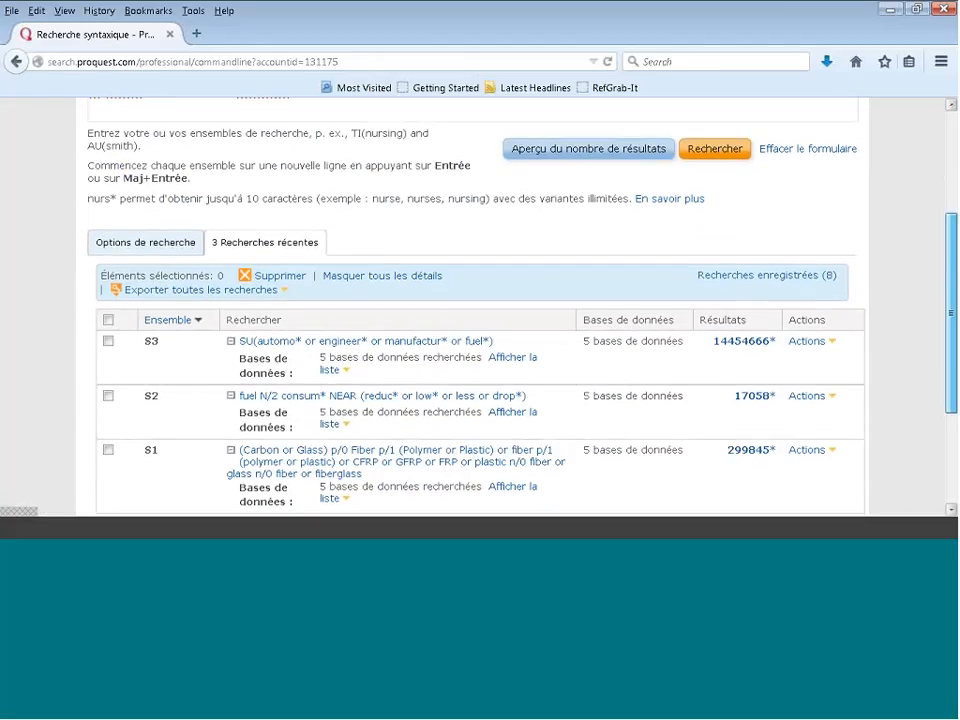
scroll(476, 300, up, 1)
scroll(476, 300, up, 2)
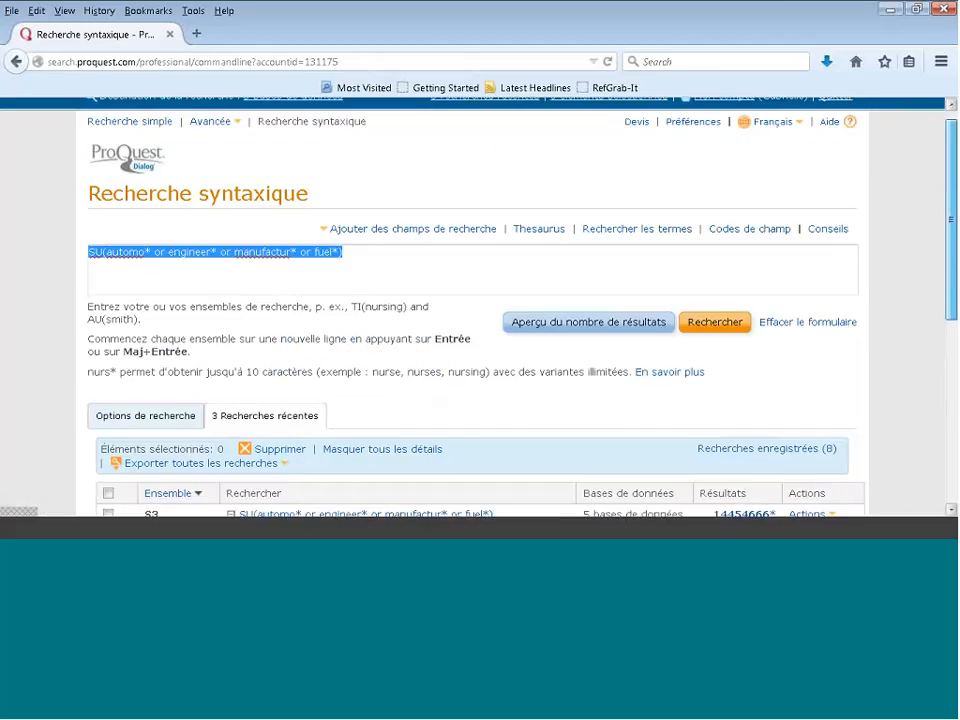
- Clear the form and preview the result count for the combined sets S1 and S2 and S3
click(774, 336)
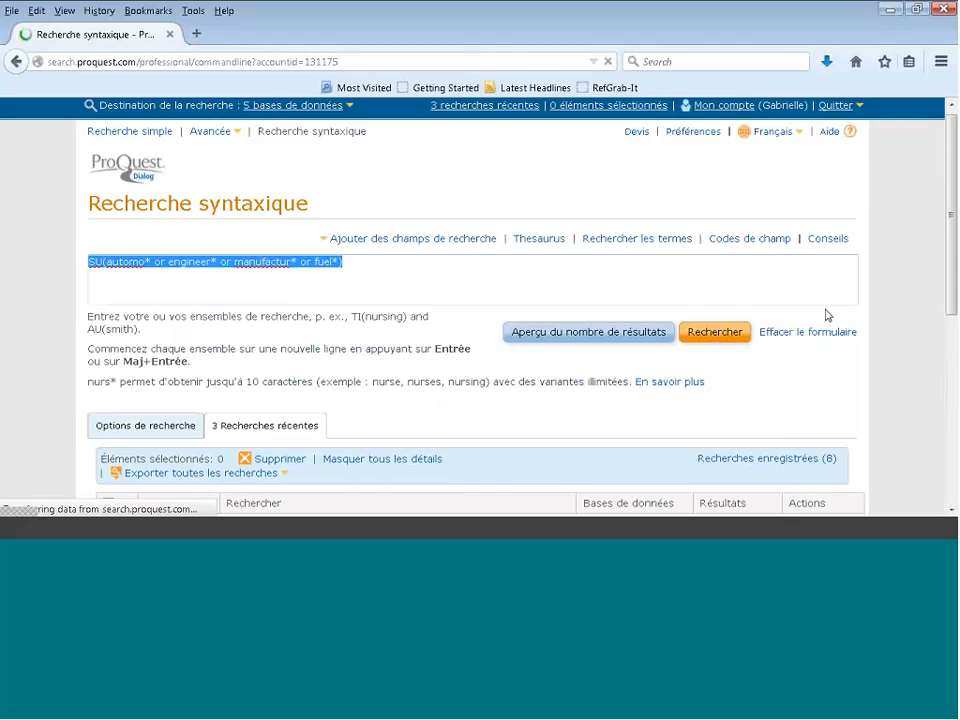
text(S1)
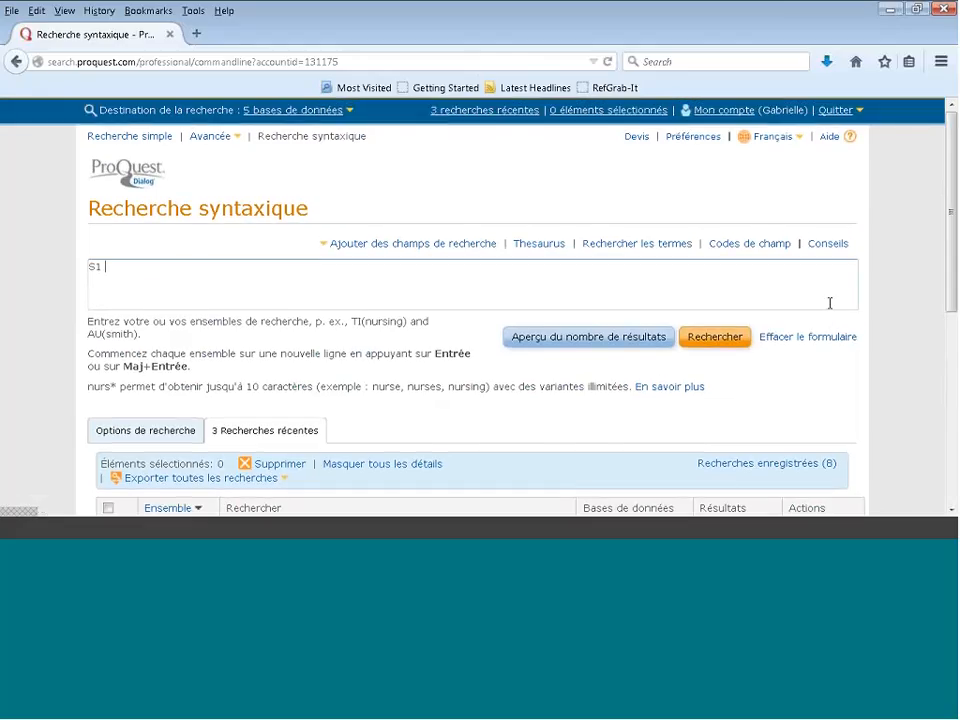
text( and S2 and S3)
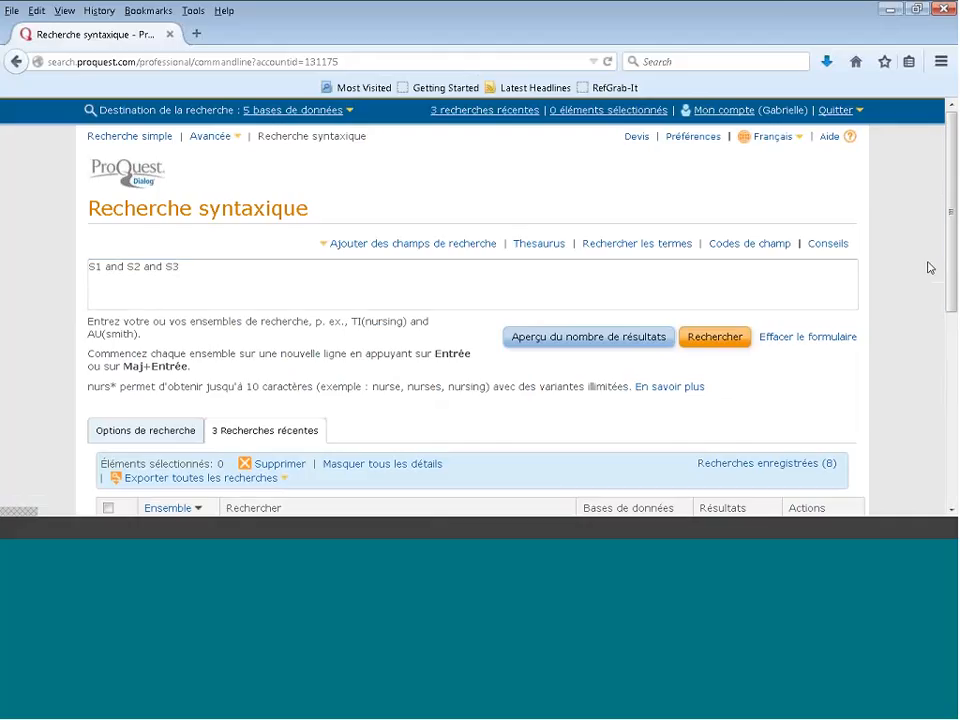
click(617, 338)
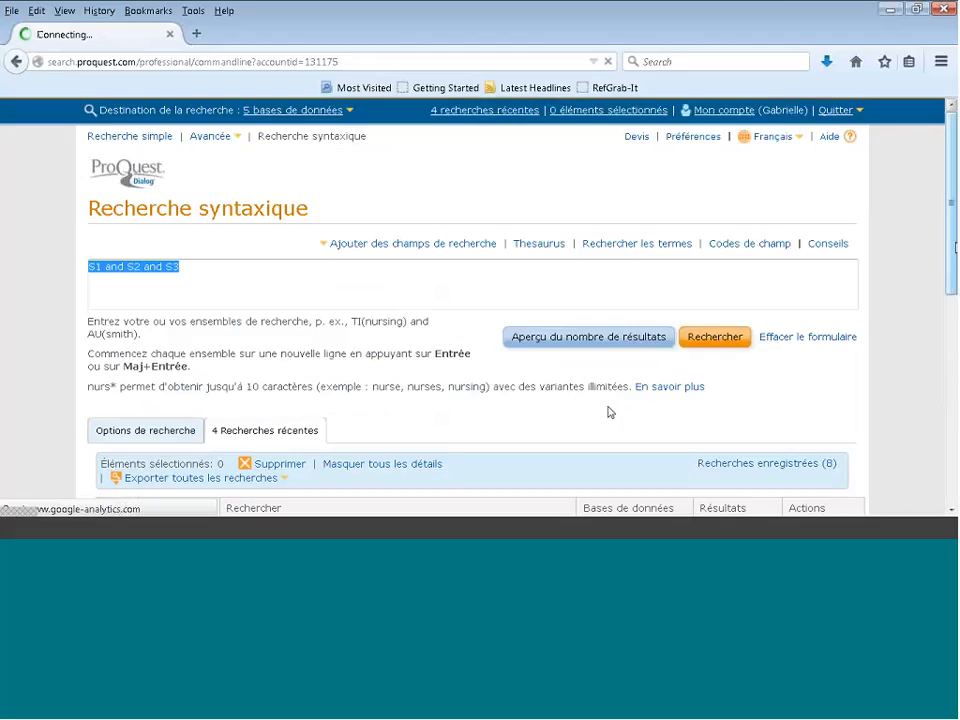
scroll(757, 400, down, 3)
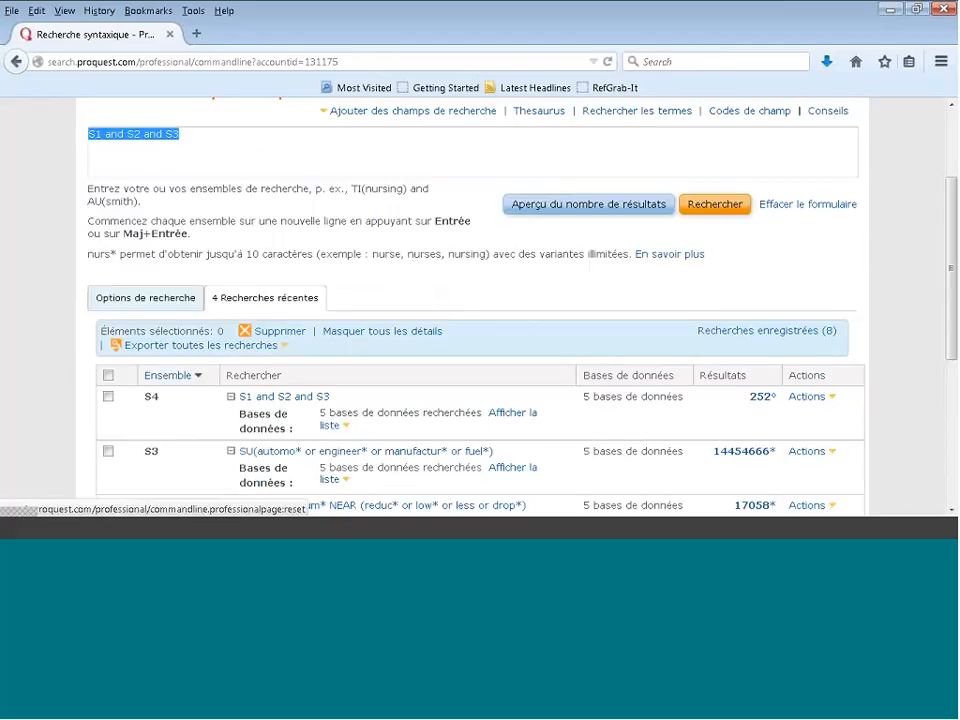
- Clear the form and preview the result count for S4 and ABANY(YES) to keep only records with abstracts
click(808, 204)
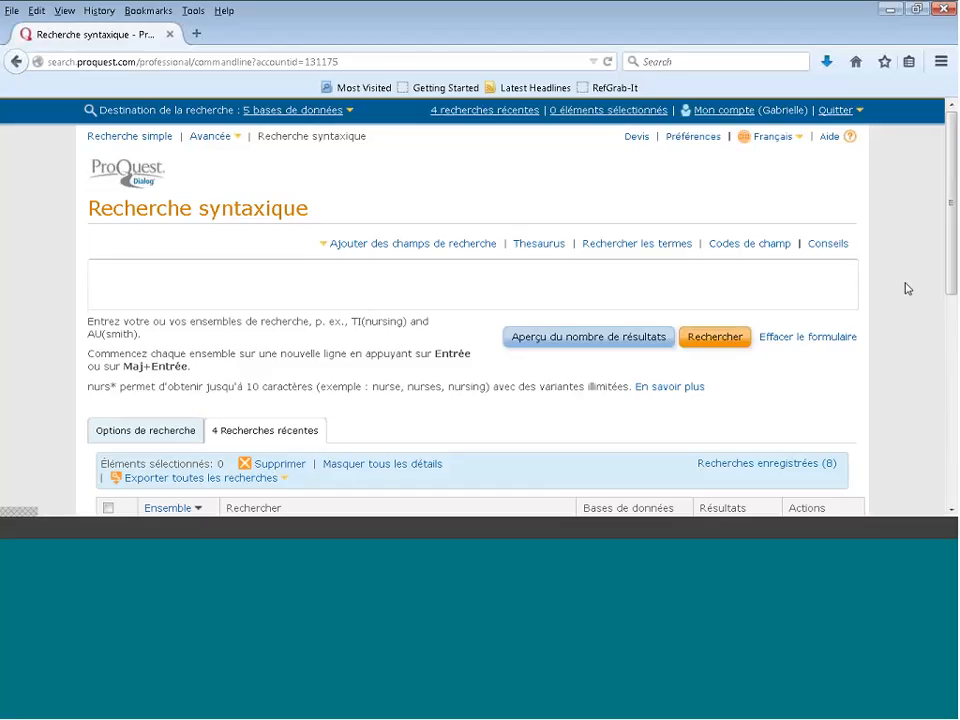
drag(951, 276, 951, 300)
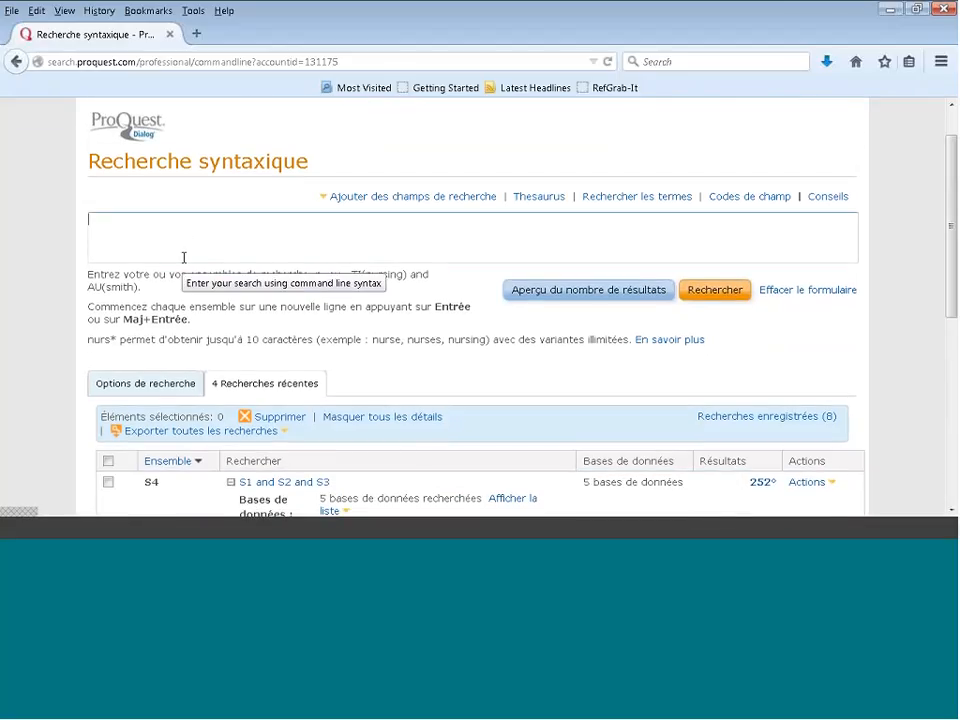
text(S4)
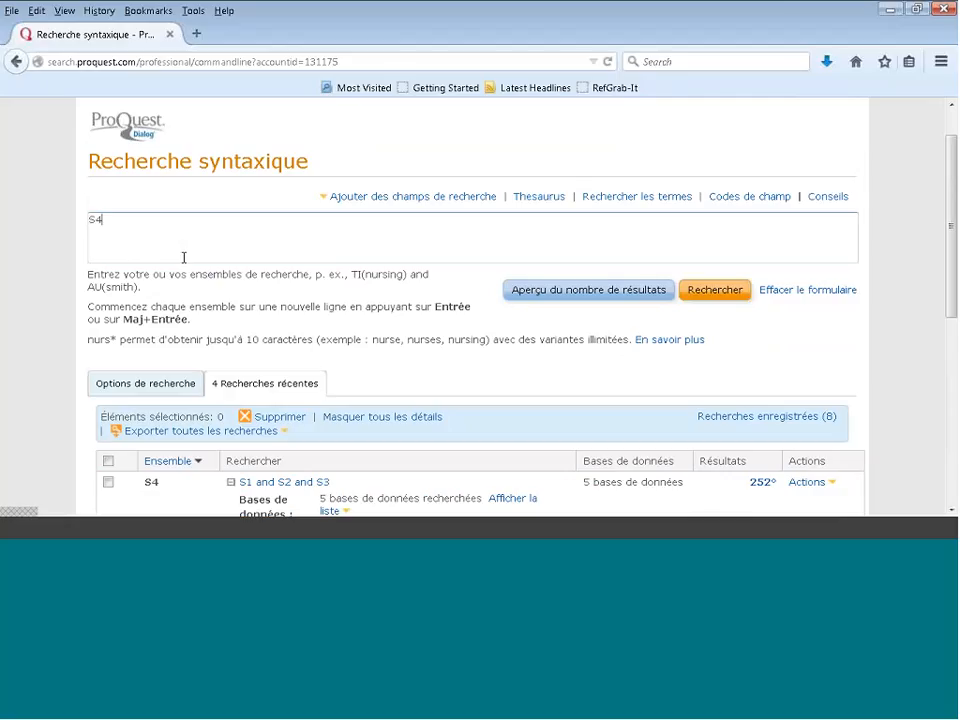
text( and ABANY(YES)
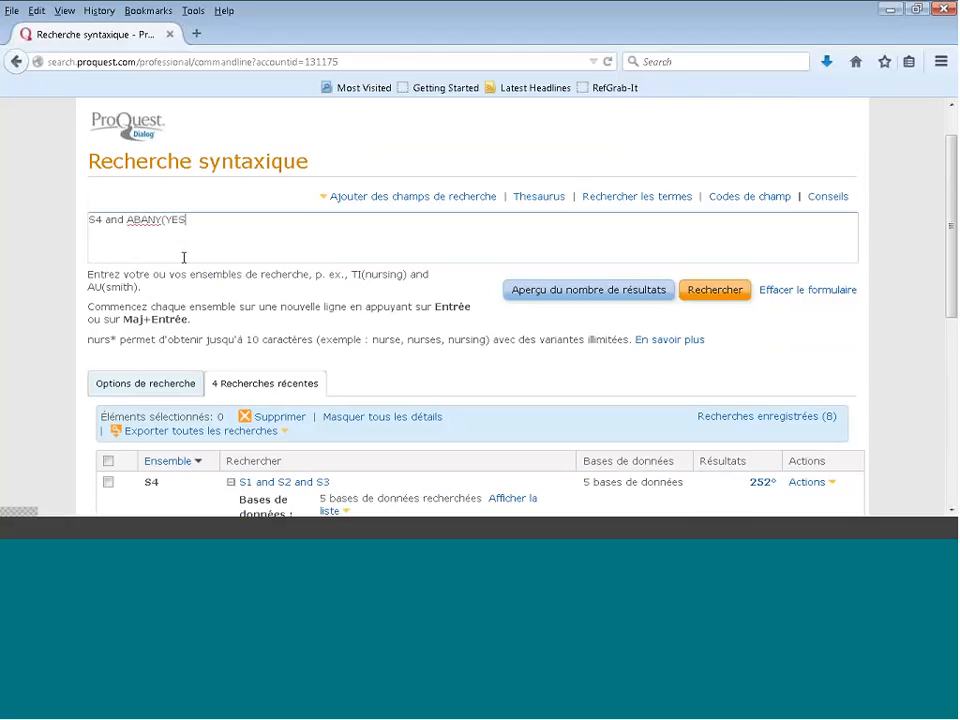
text())
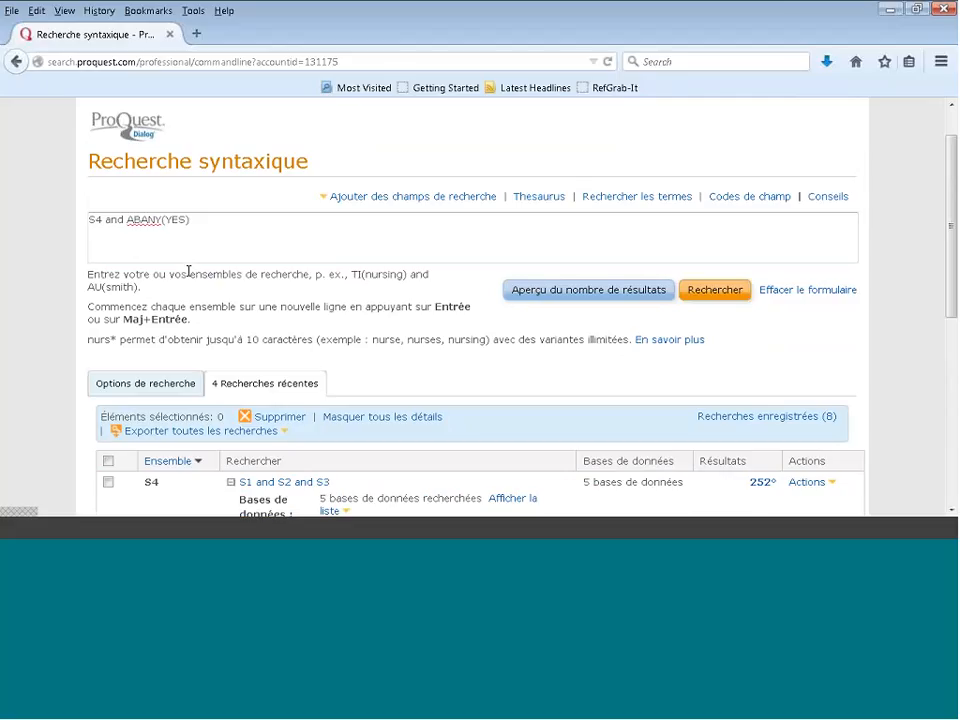
click(182, 253)
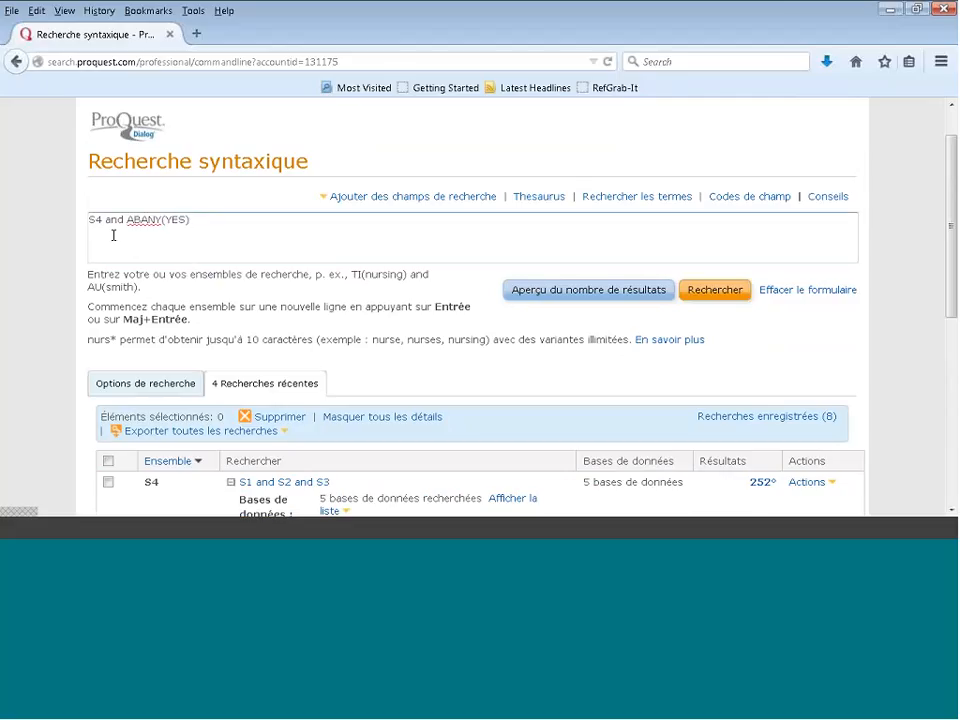
click(563, 289)
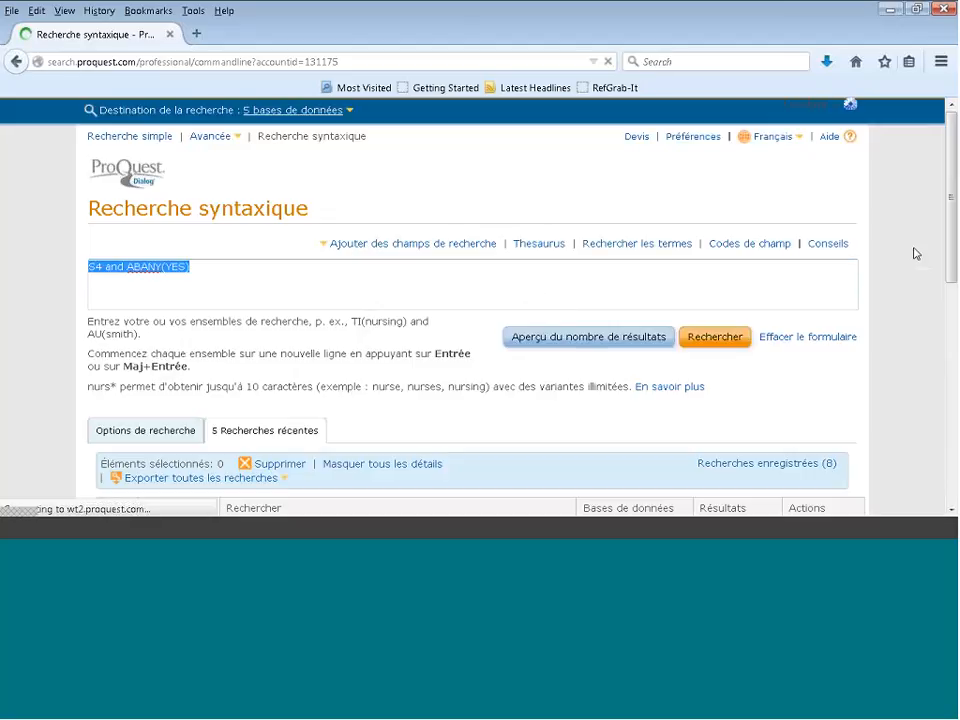
drag(952, 254, 953, 306)
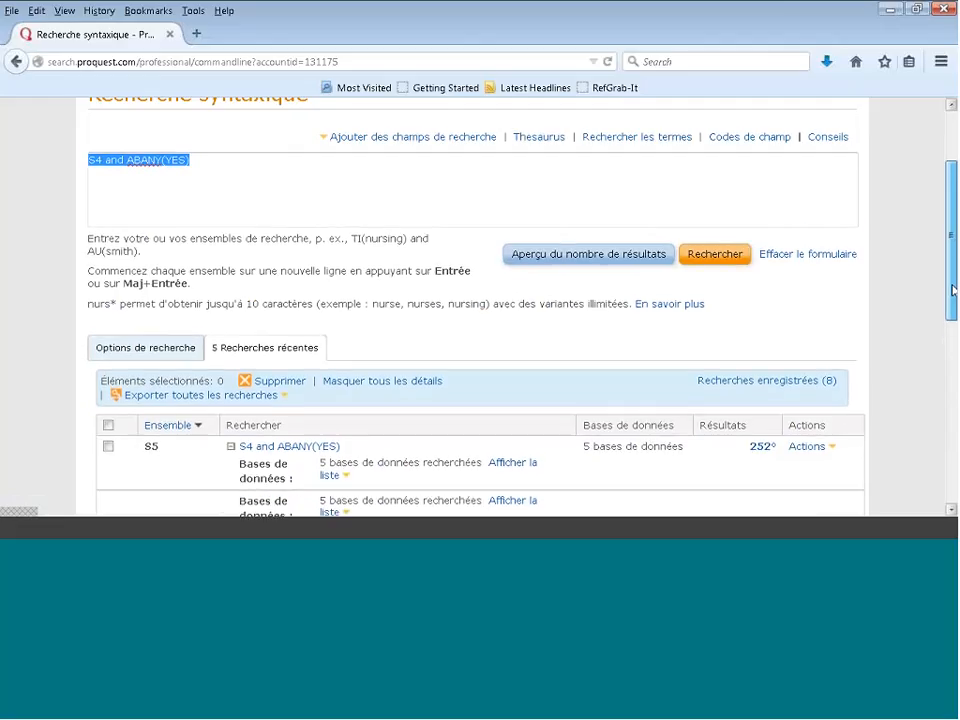
drag(952, 302, 950, 290)
- Replace the query with S5 and dtype(conference or symposia or meetings)
click(808, 257)
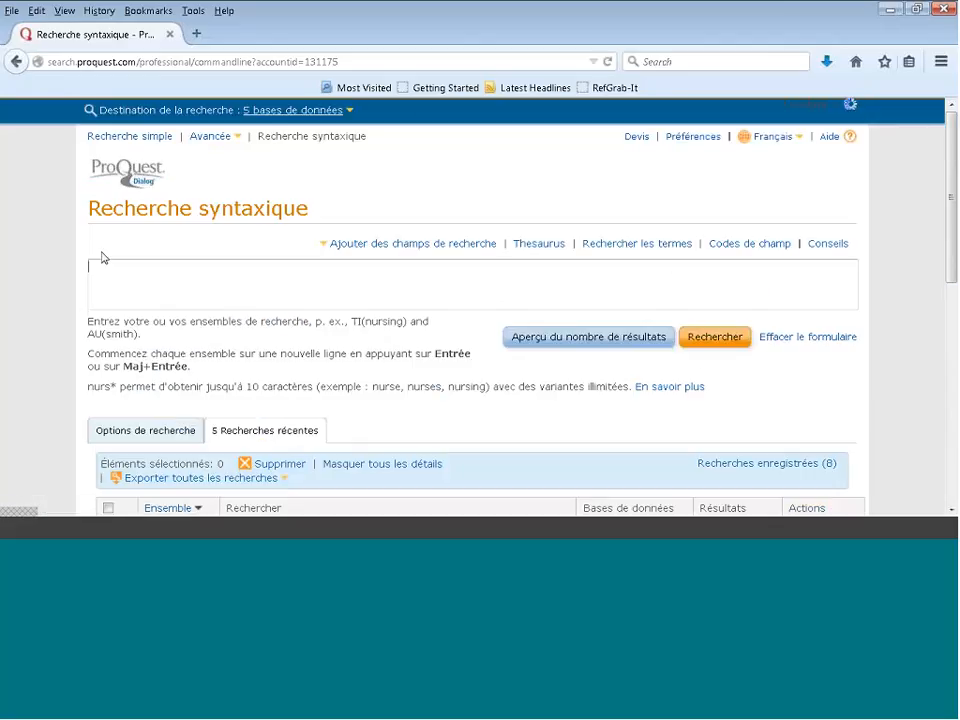
click(95, 269)
text(S)
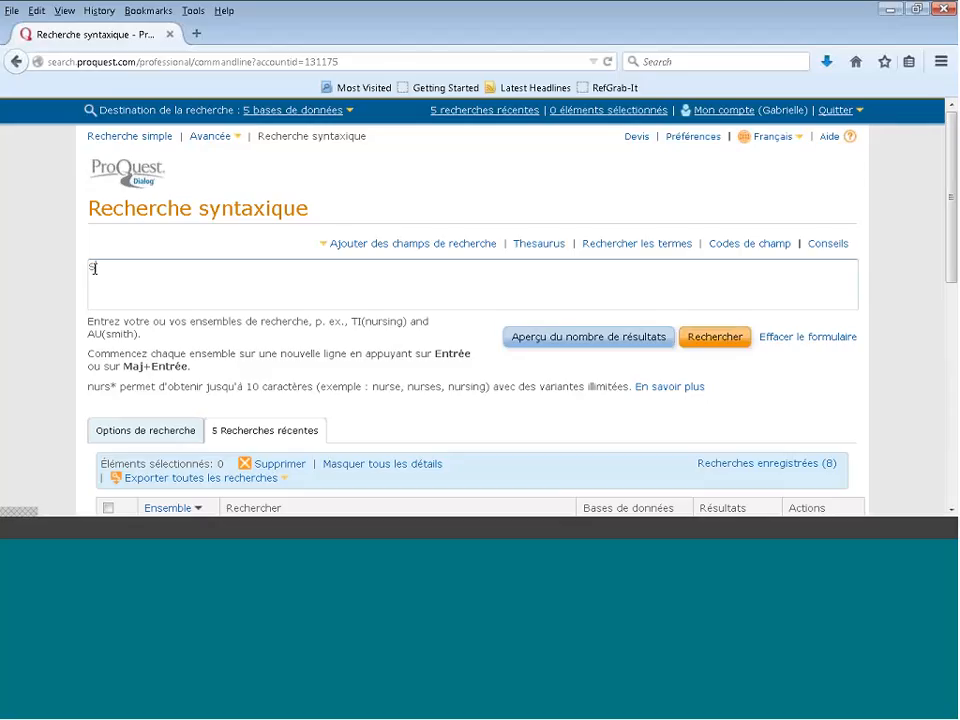
text(U)
text(and )
text(dty)
text(pe)
text(()
text(conference)
text( or sym)
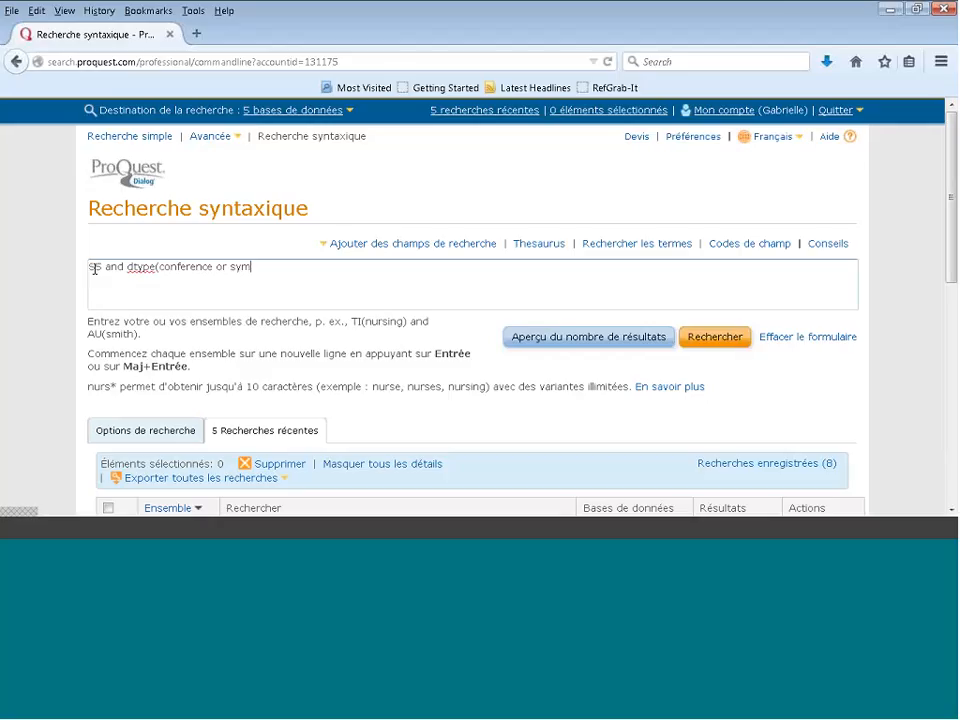
text(posia or meeting)
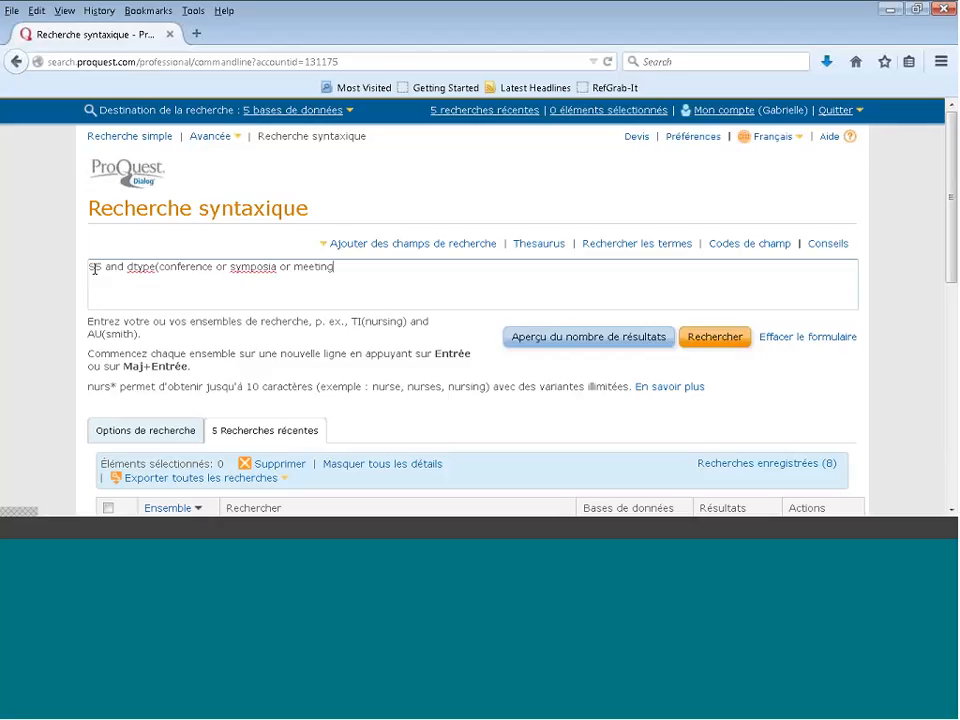
text(s))
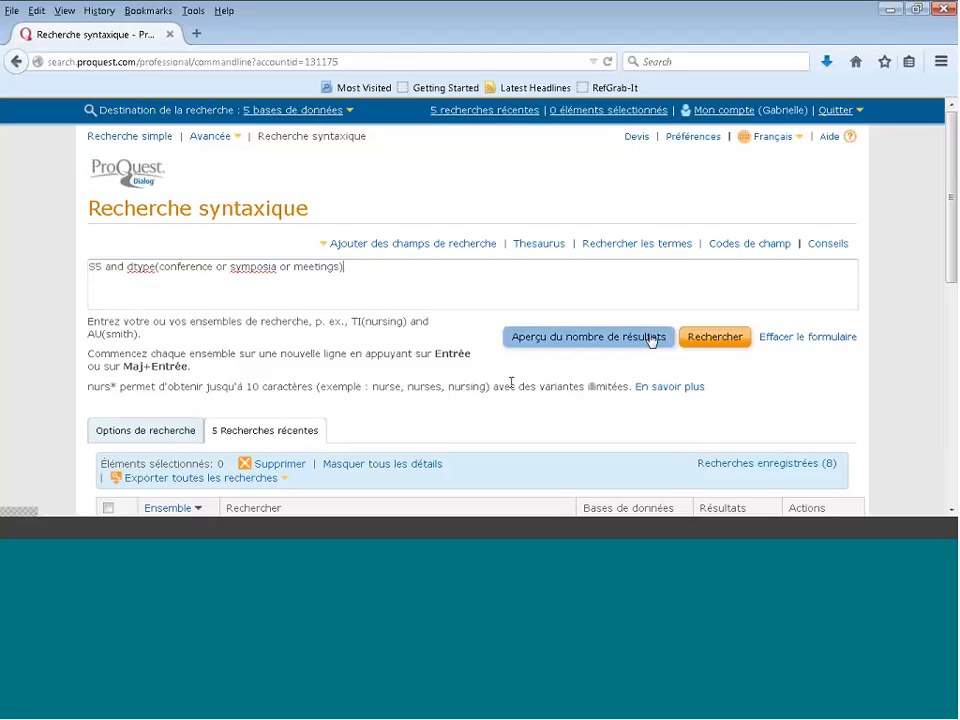
- Limit the update date (Mis à jour) to 3 dernières années and preview the query's result count
drag(953, 282, 954, 340)
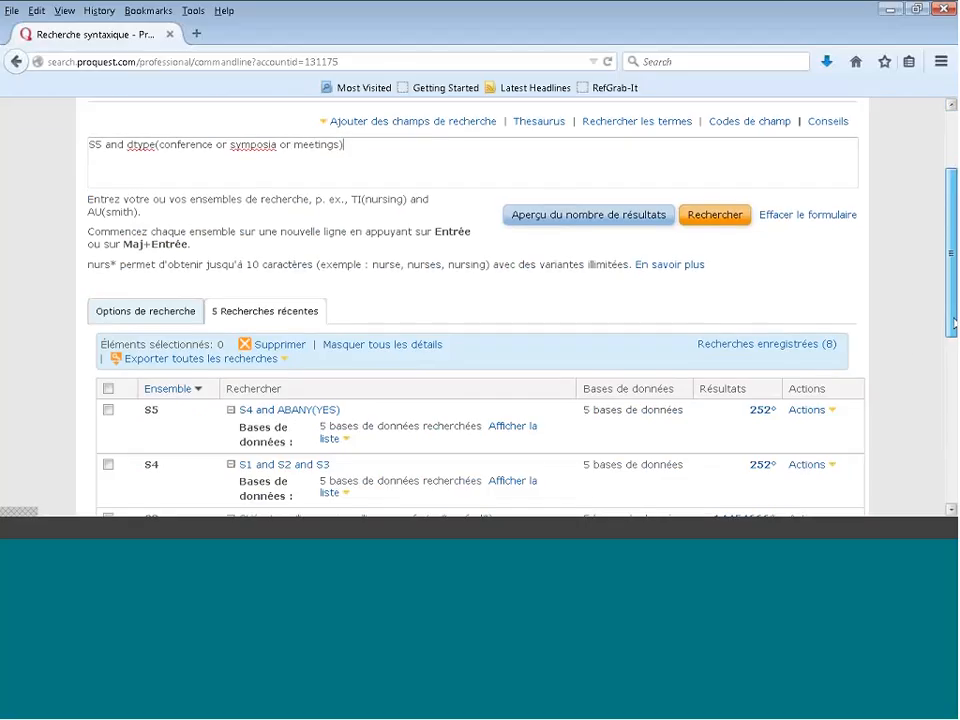
click(150, 306)
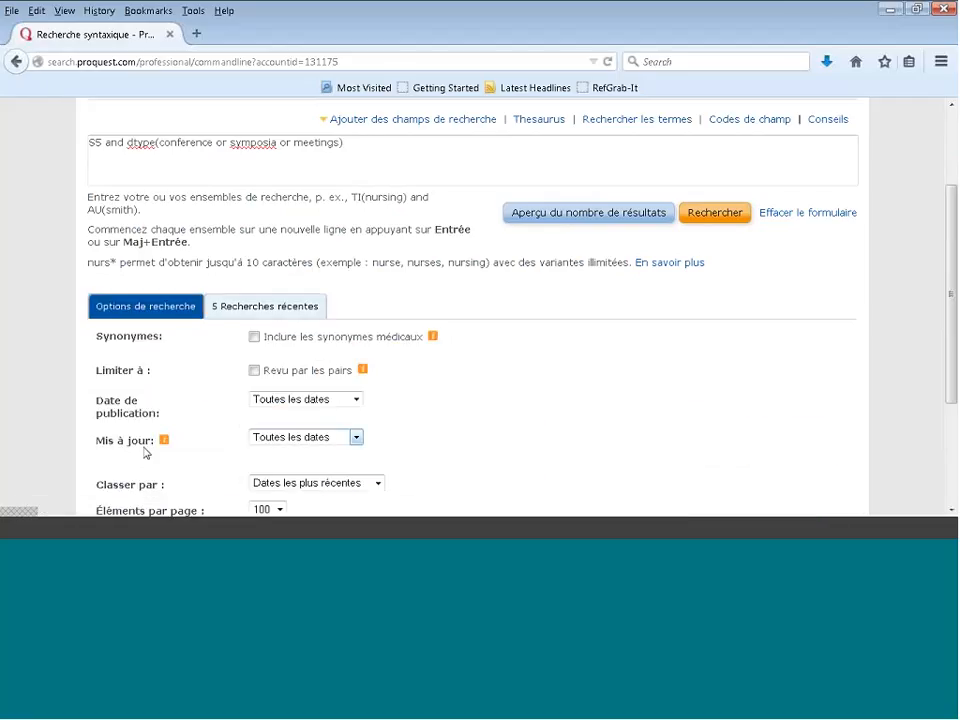
click(356, 437)
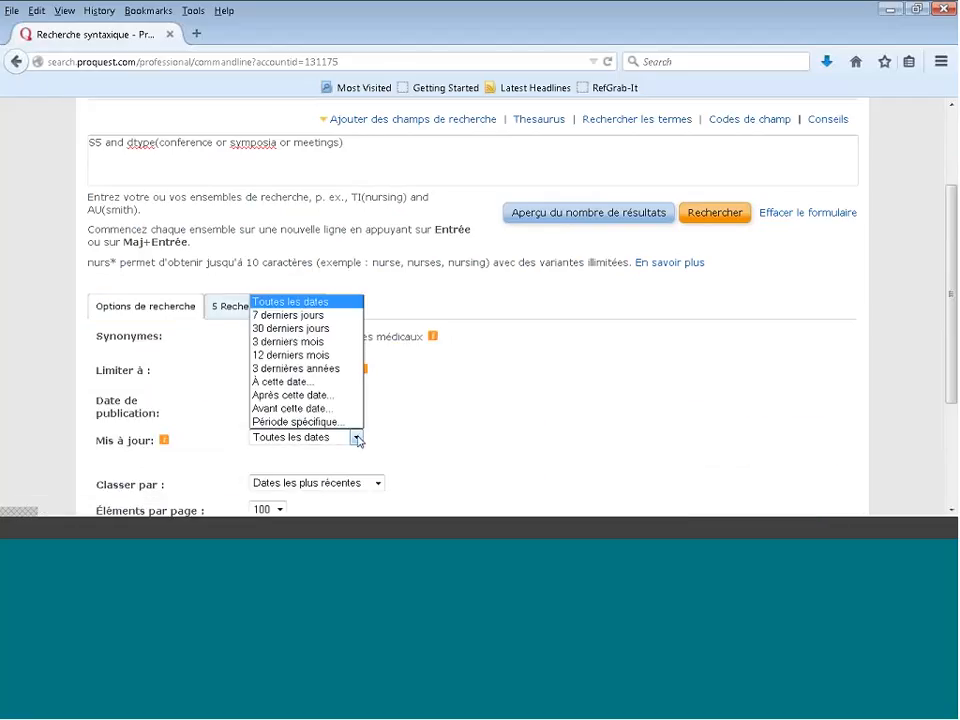
click(321, 370)
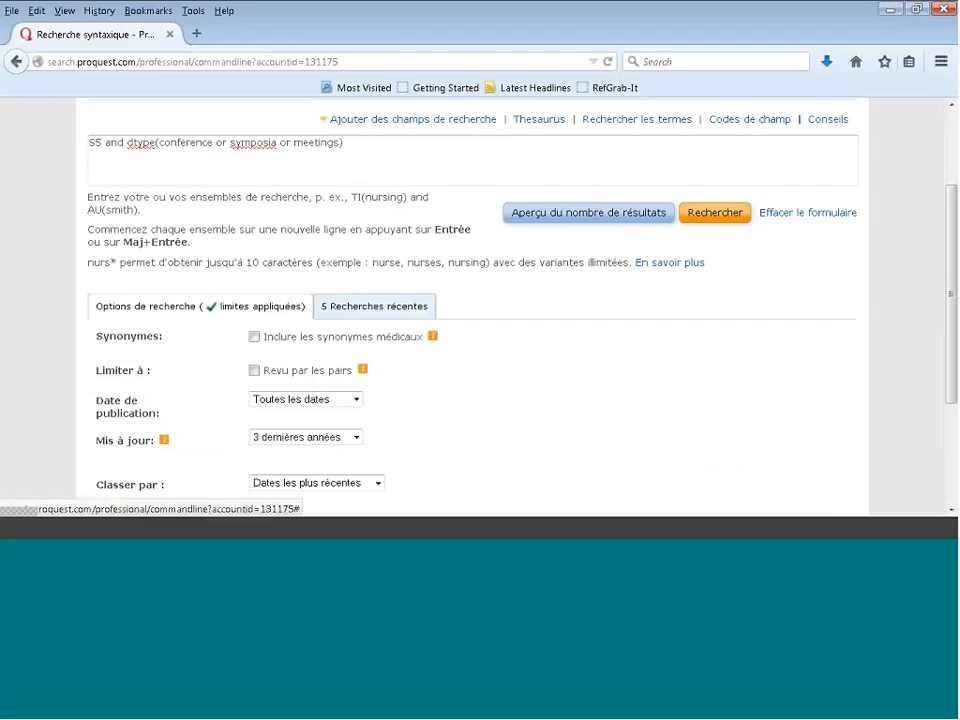
click(541, 219)
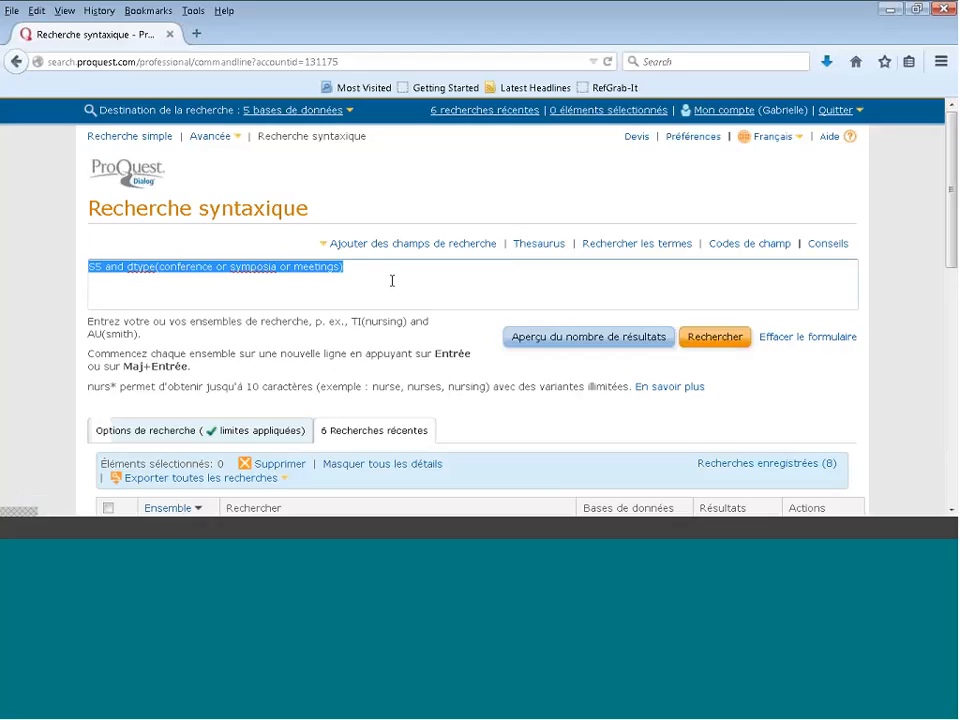
click(329, 286)
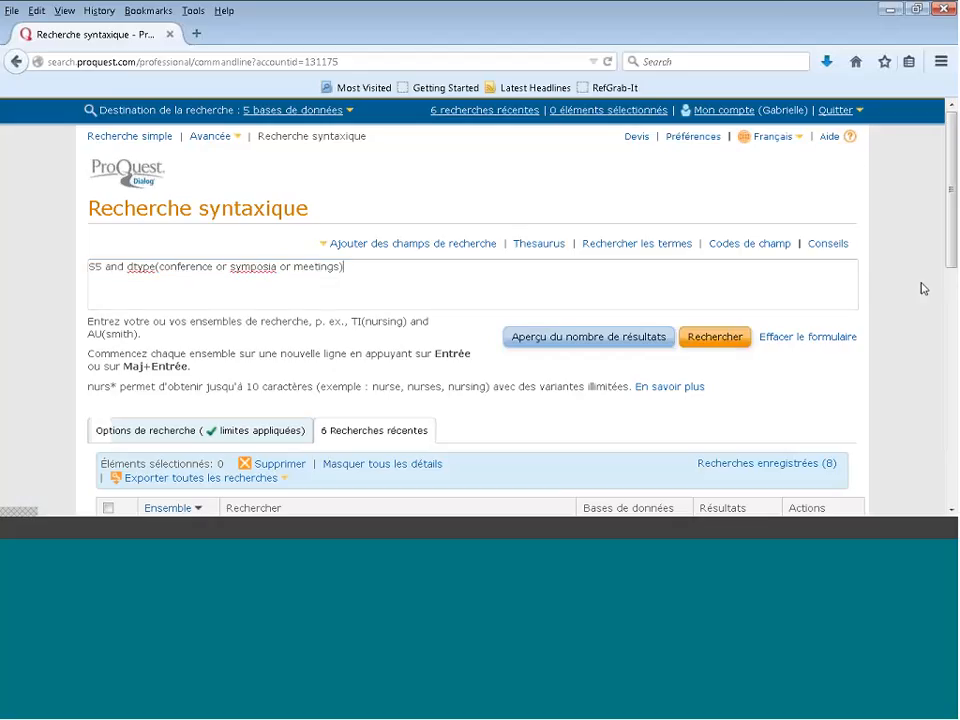
- Review the recent search sets, then open the conference query's result list and examine the first records
drag(952, 263, 952, 422)
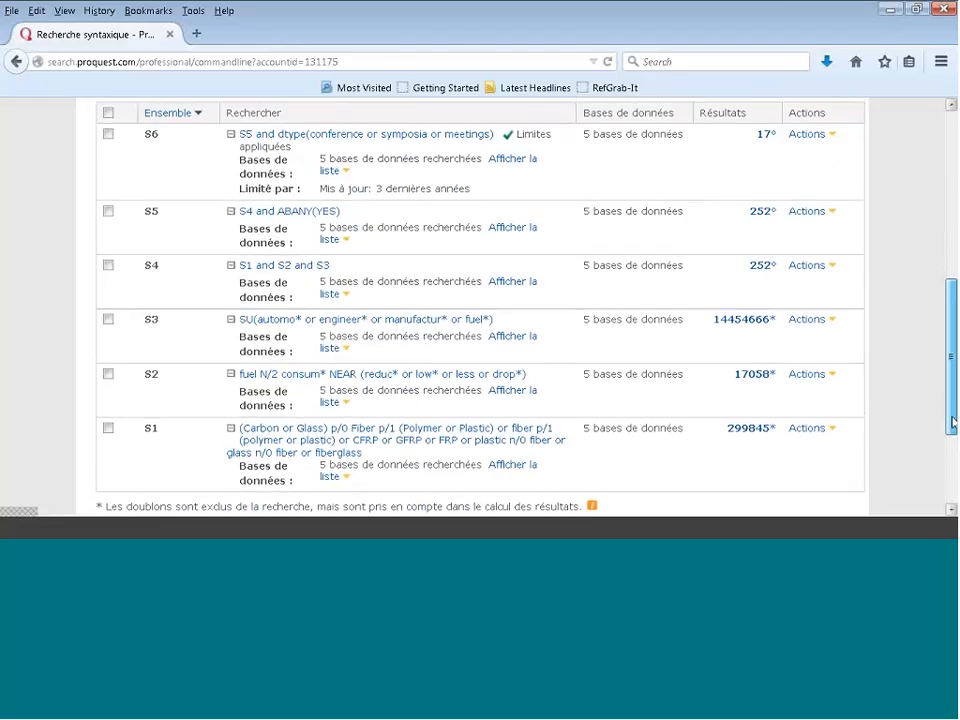
drag(952, 422, 948, 232)
scroll(765, 330, down, 4)
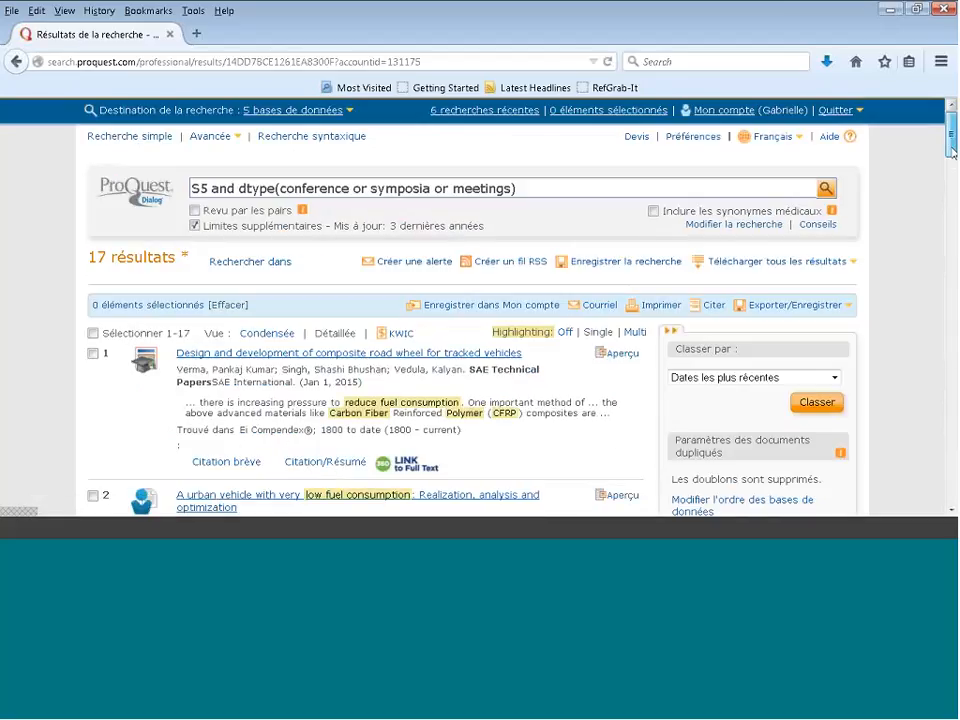
drag(952, 153, 952, 163)
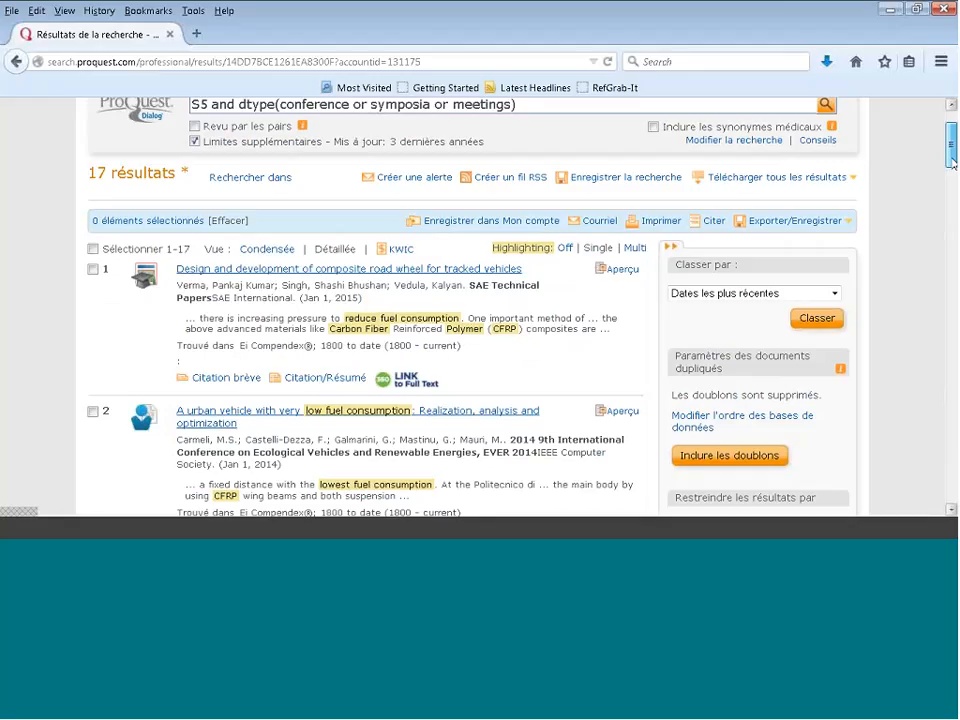
drag(952, 163, 909, 154)
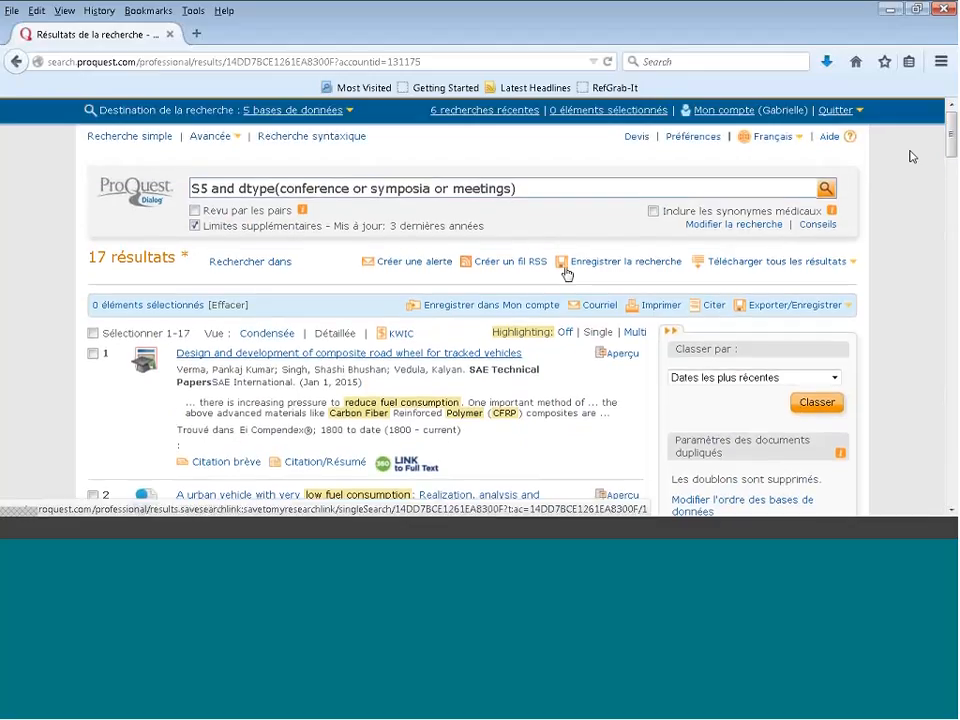